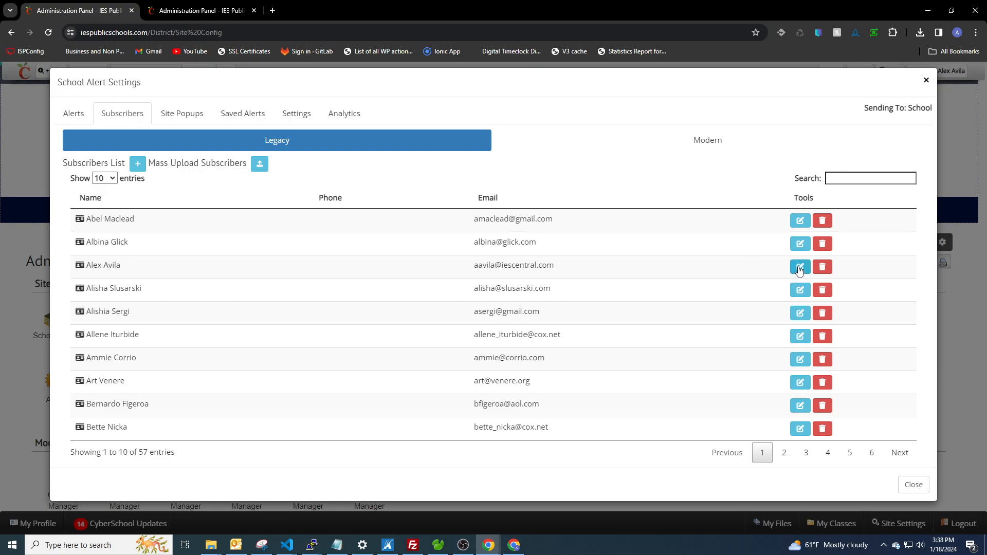
Review the third Legacy subscriber's settings, close them, and switch the subscribers list to Modern
left_click(801, 268)
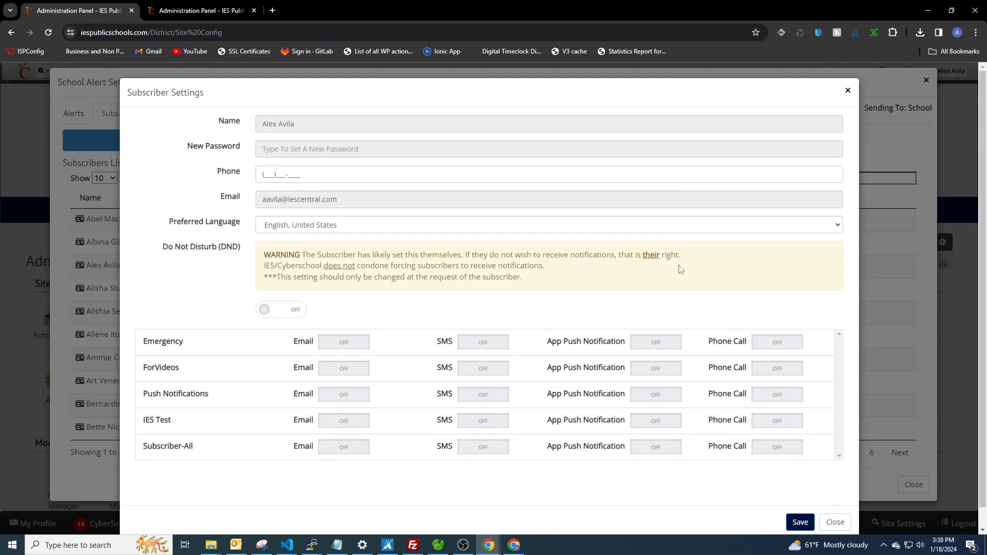
left_click(850, 92)
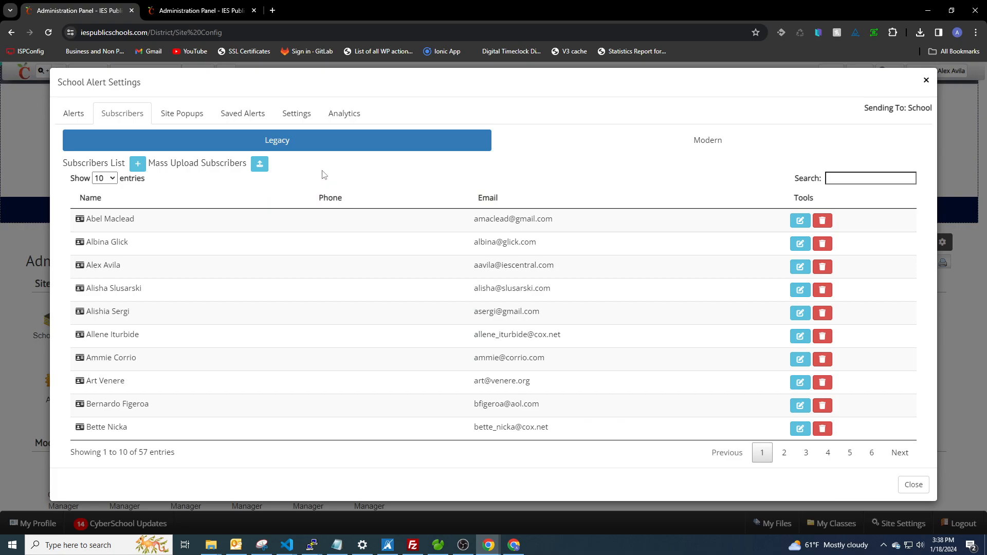
left_click(666, 143)
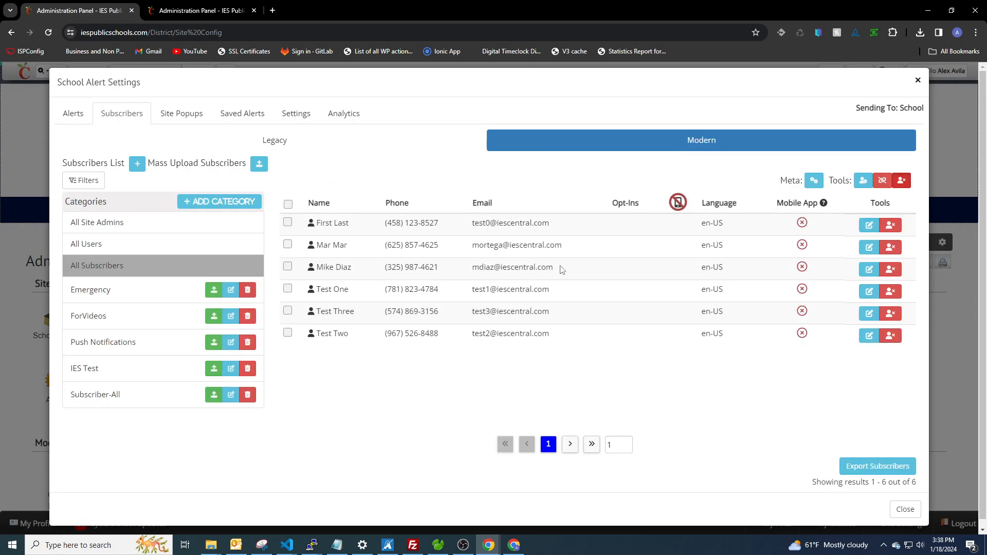
Open the settings of the third subscriber in the Modern list and examine the name, password and Do Not Disturb sections
left_click(871, 271)
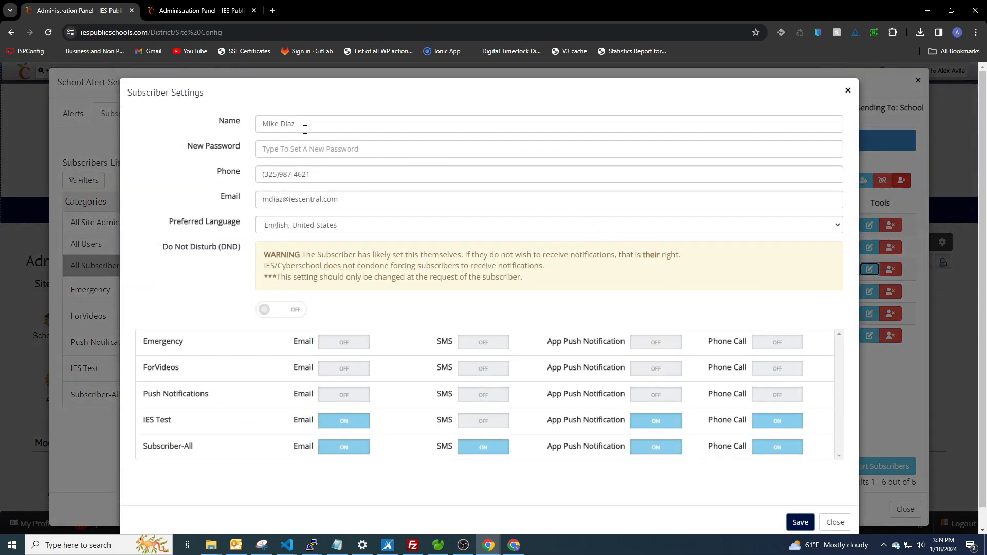
triple_click(305, 129)
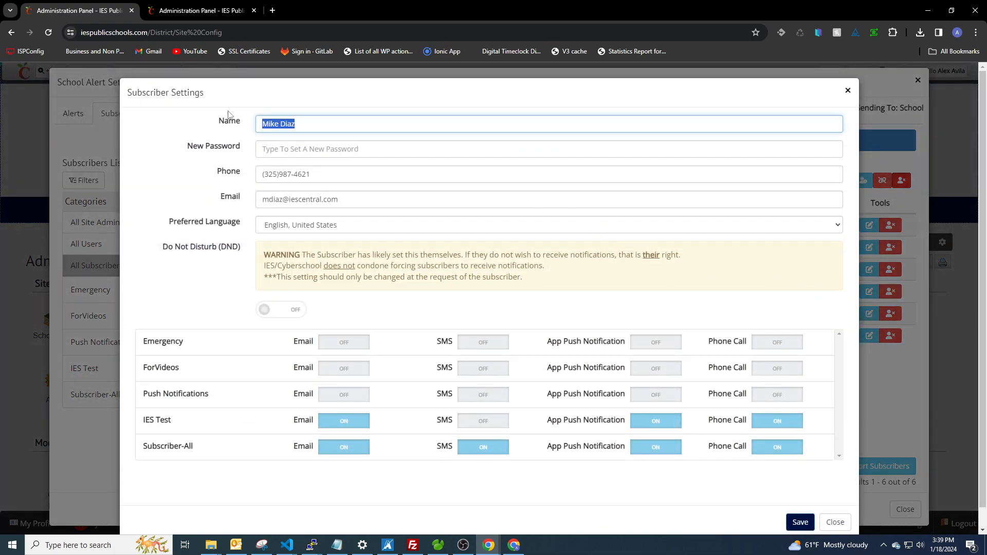
left_click(346, 149)
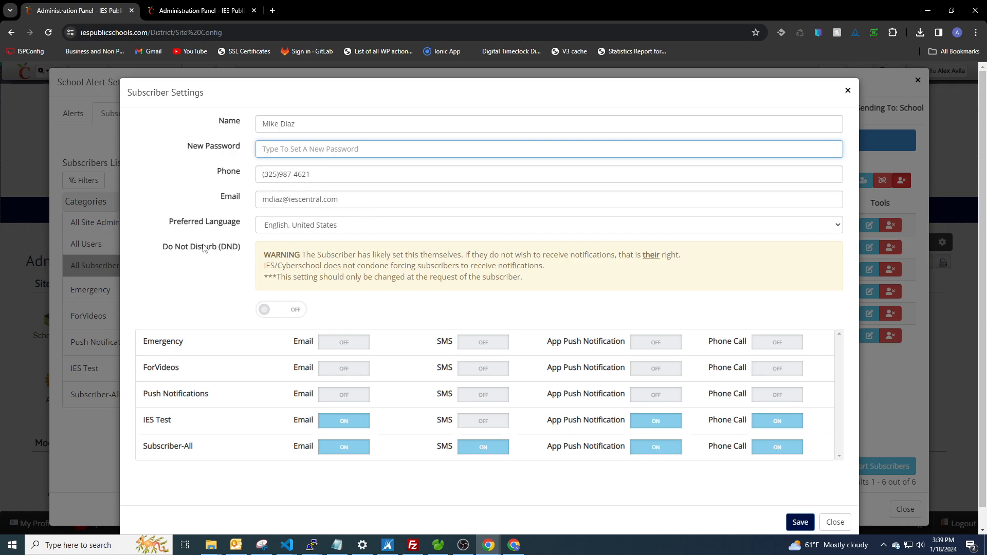
left_click_drag(165, 249, 248, 250)
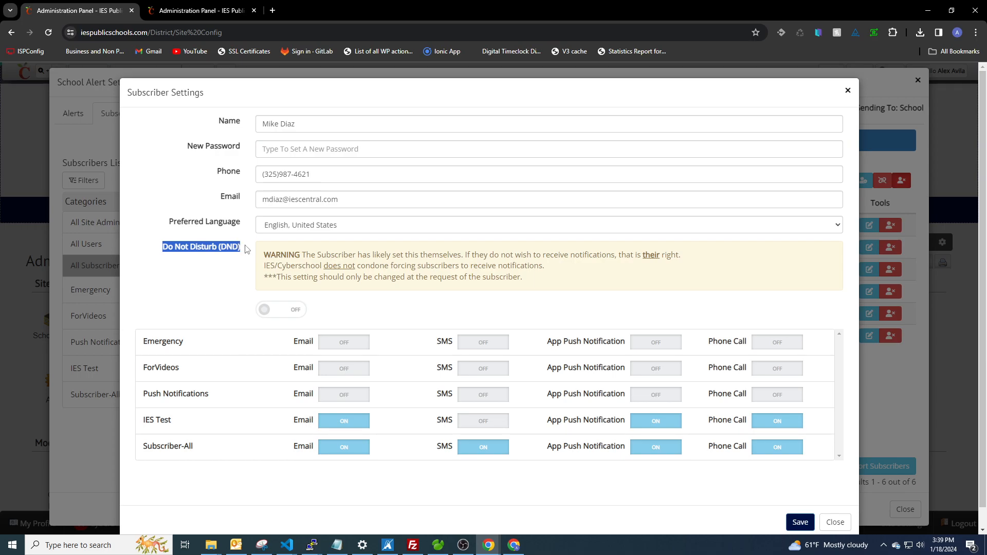
left_click(221, 252)
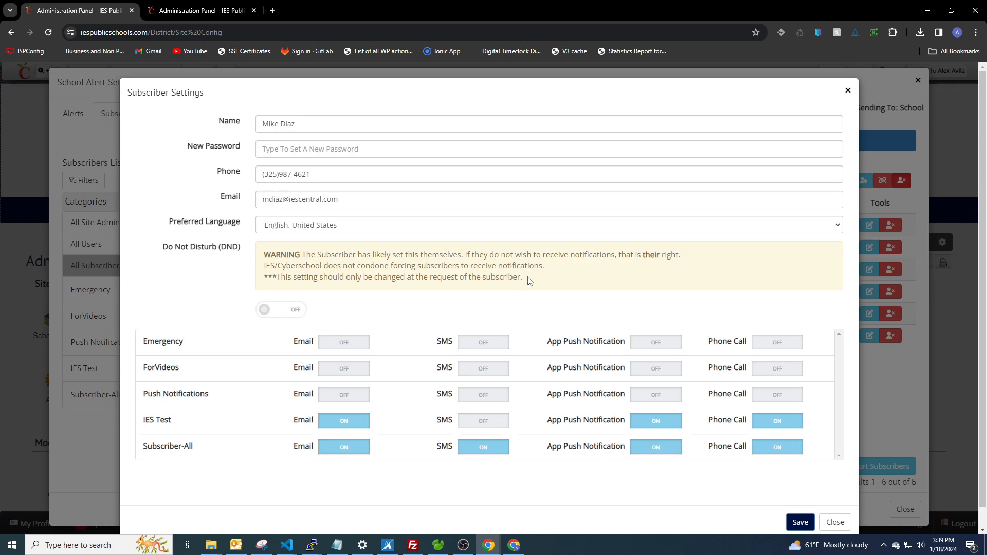
left_click_drag(520, 277, 244, 260)
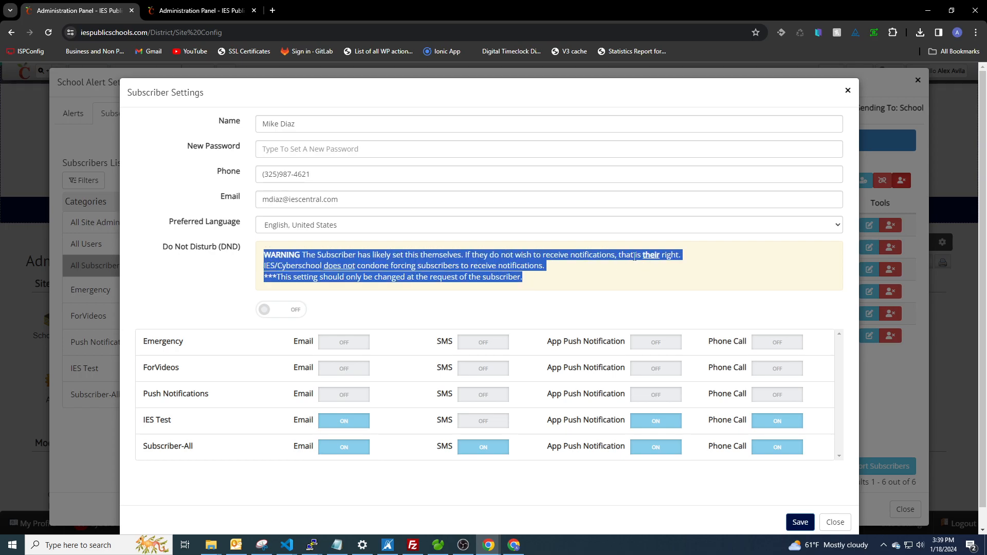
left_click(614, 272)
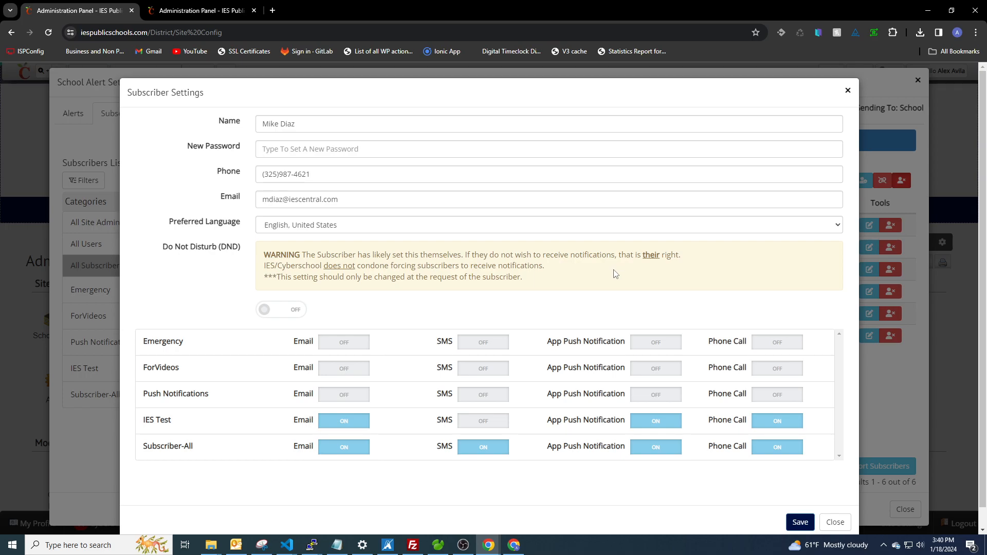
Replace the subscriber's phone number with another one and close the settings without saving
scroll(362, 330, "down", 1)
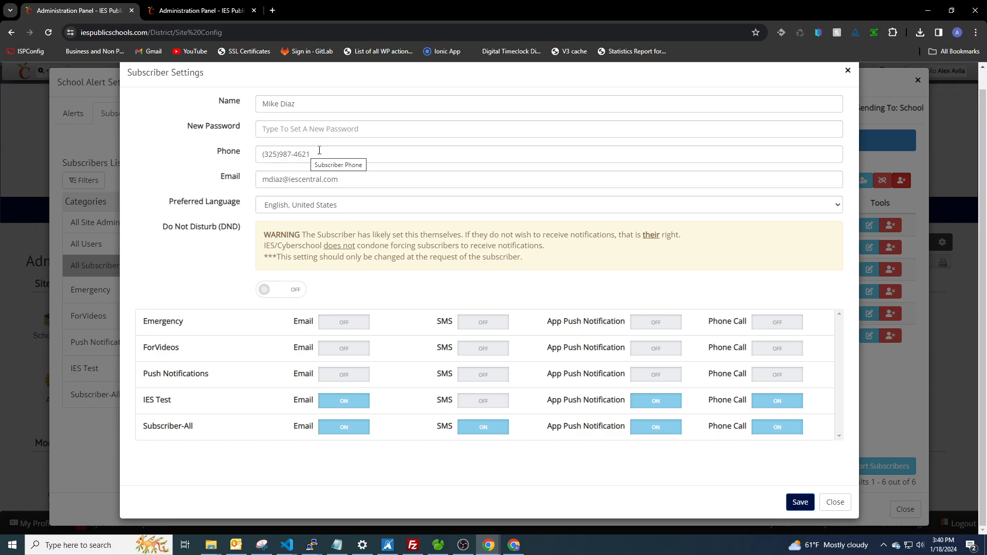
left_click(349, 152)
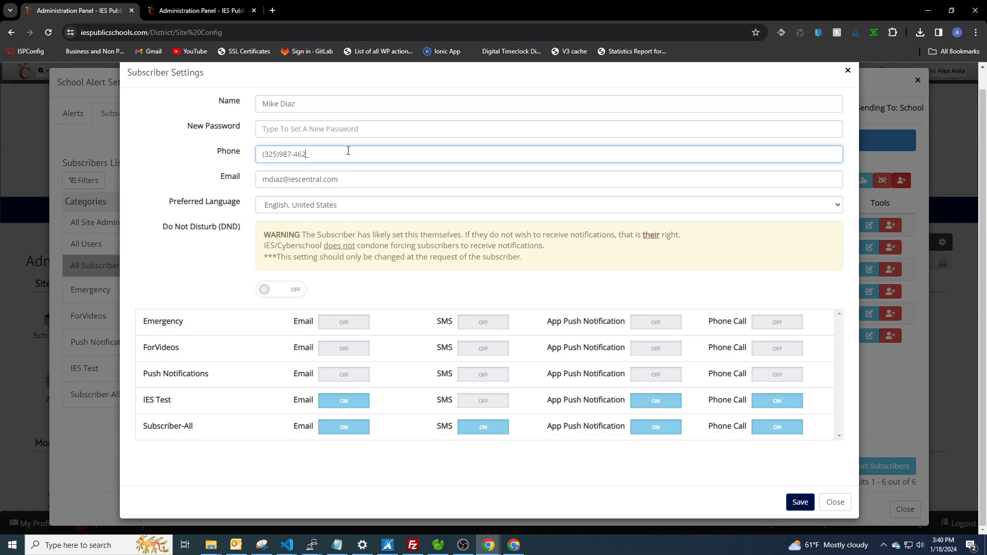
key("BackSpace")
key("BackSpace")
key("BackSpace")
key("BackSpace")
key("BackSpace")
key("BackSpace")
key("BackSpace")
key("BackSpace")
key("BackSpace")
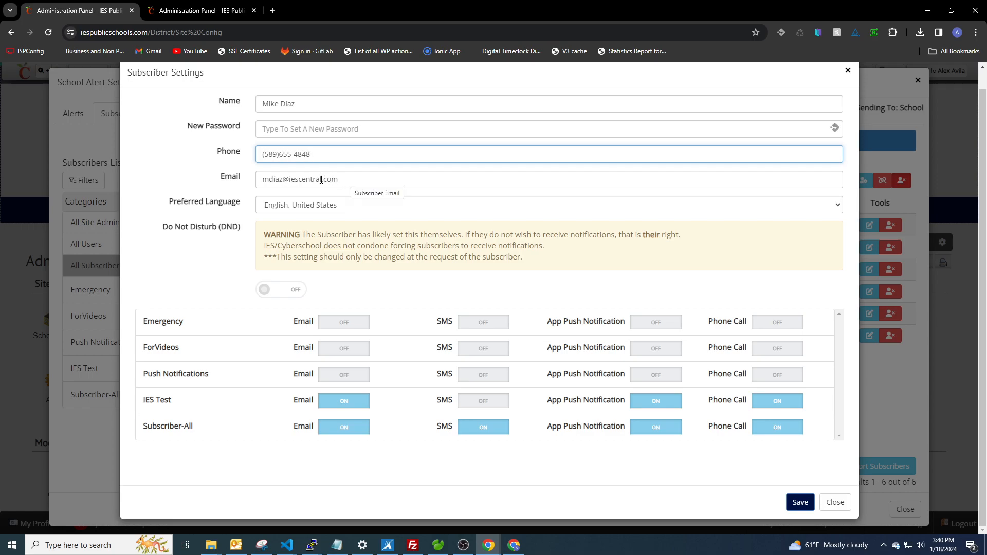
scroll(336, 175, "up", 1)
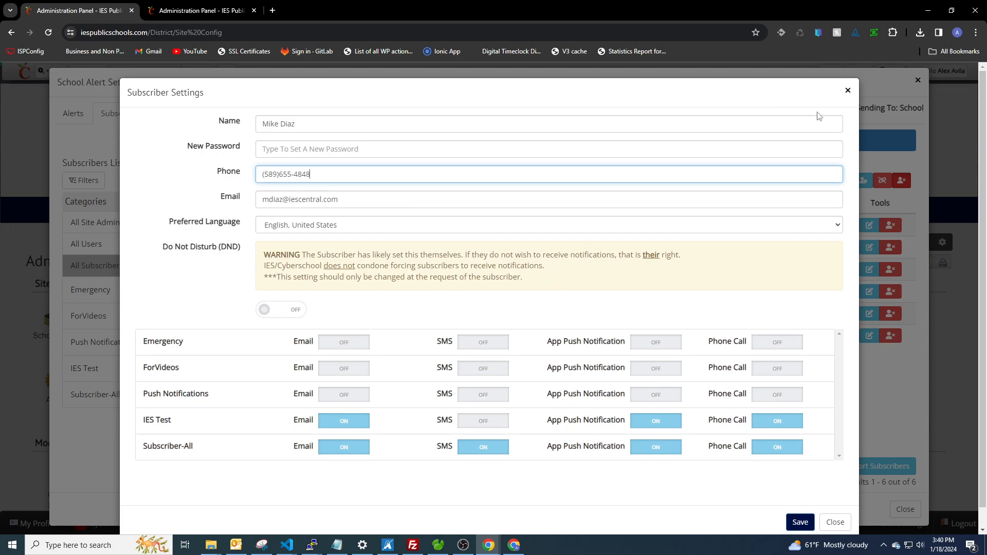
left_click(848, 94)
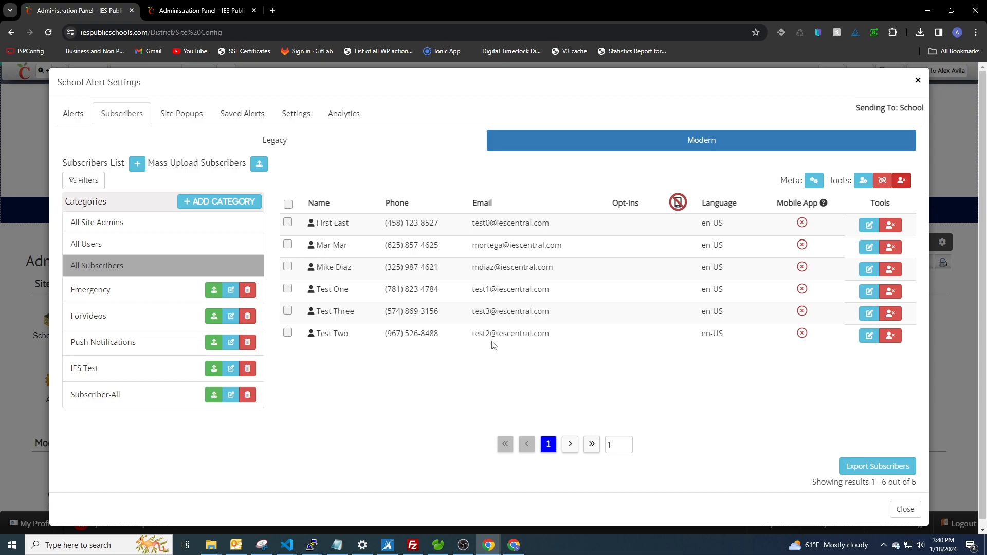
Select the second to fourth subscribers in All Subscribers and check their mass edit options, closing without submitting
left_click(288, 245)
left_click(288, 266)
left_click(863, 181)
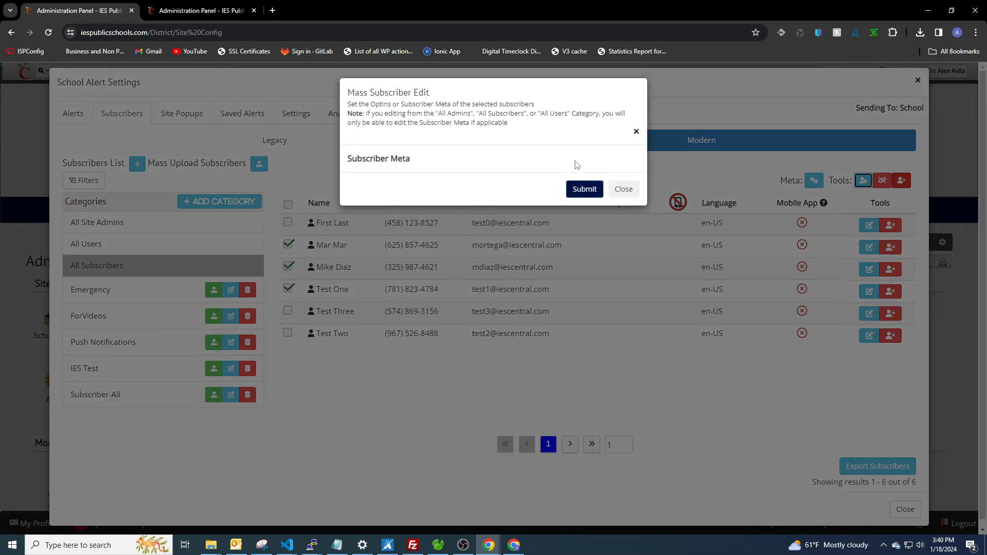
left_click(636, 131)
In the Subscriber-All category, select the second to fourth subscribers and examine the mass edit opt-in and meta options, closing without submitting
left_click(120, 393)
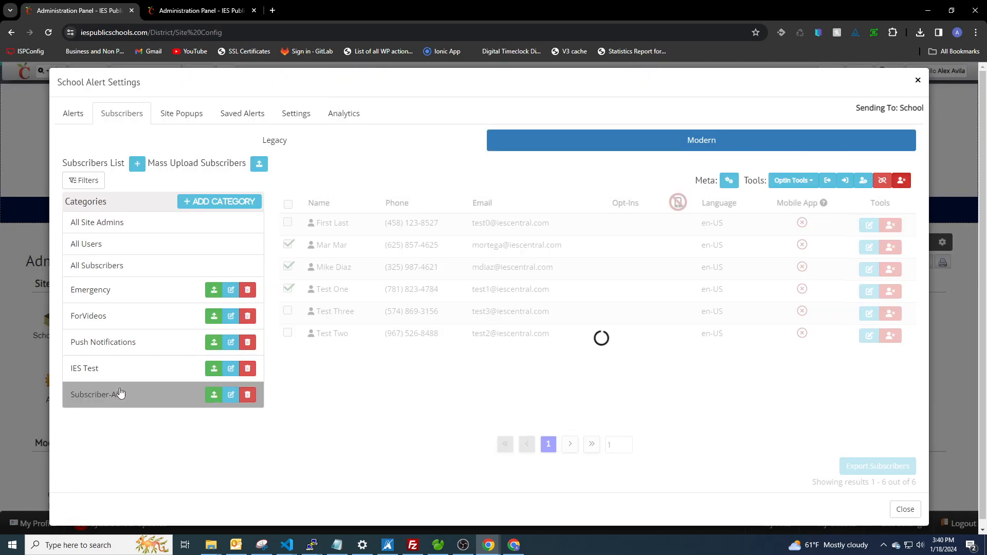
left_click(287, 244)
left_click(287, 267)
left_click(288, 289)
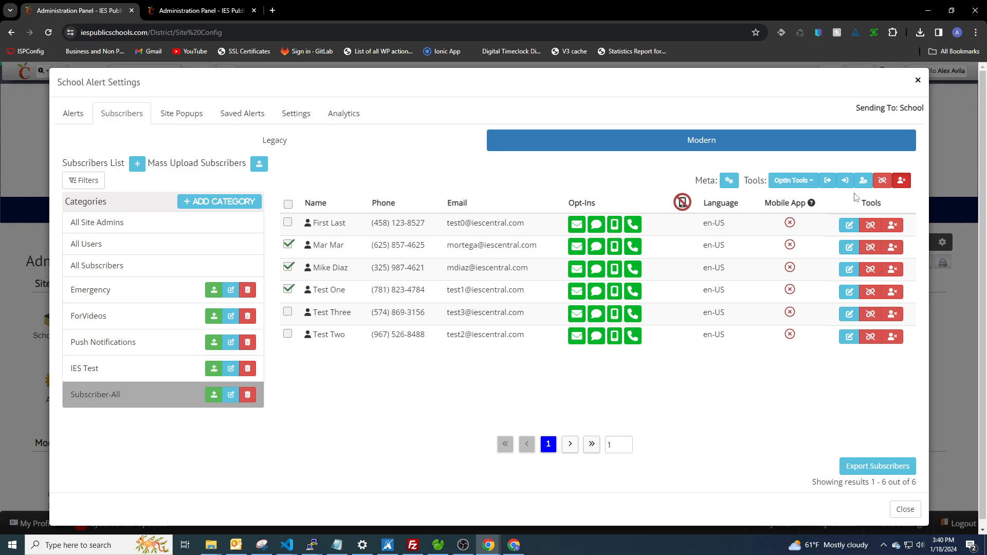
left_click(864, 181)
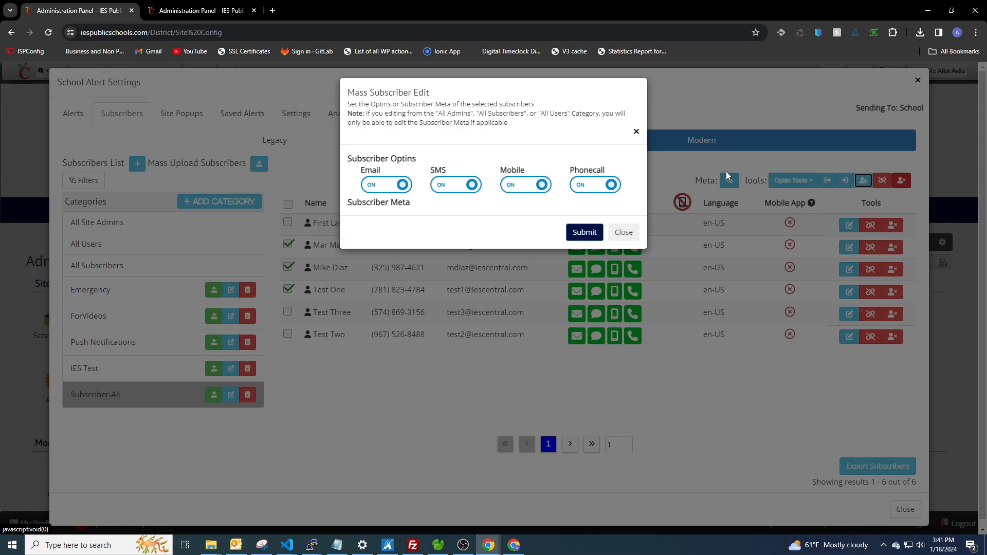
left_click_drag(417, 204, 327, 210)
left_click(401, 223)
left_click(632, 236)
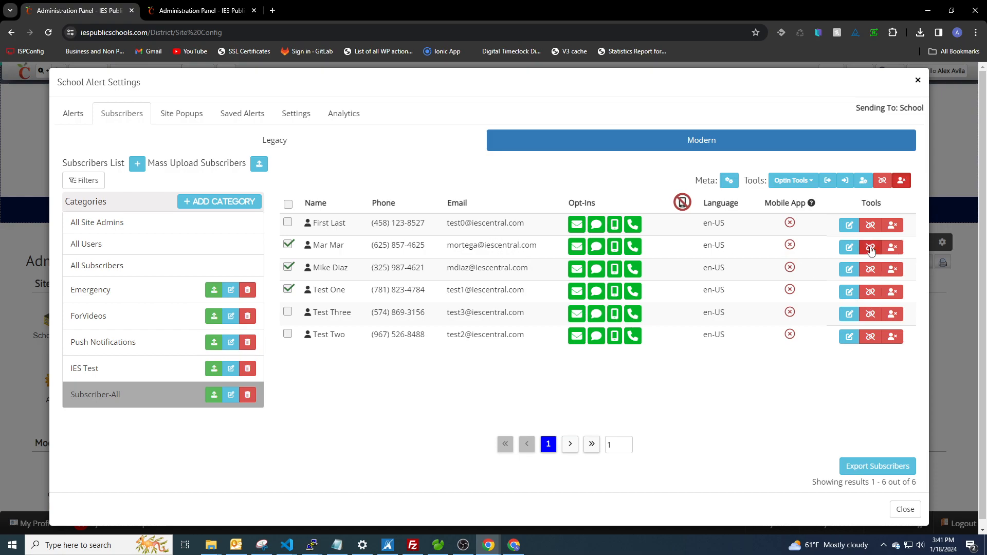
Clear the subscriber selection and start removing the last subscriber from the Subscriber-All category, cancelling at the confirmation
left_click(288, 289)
left_click(287, 266)
left_click(288, 247)
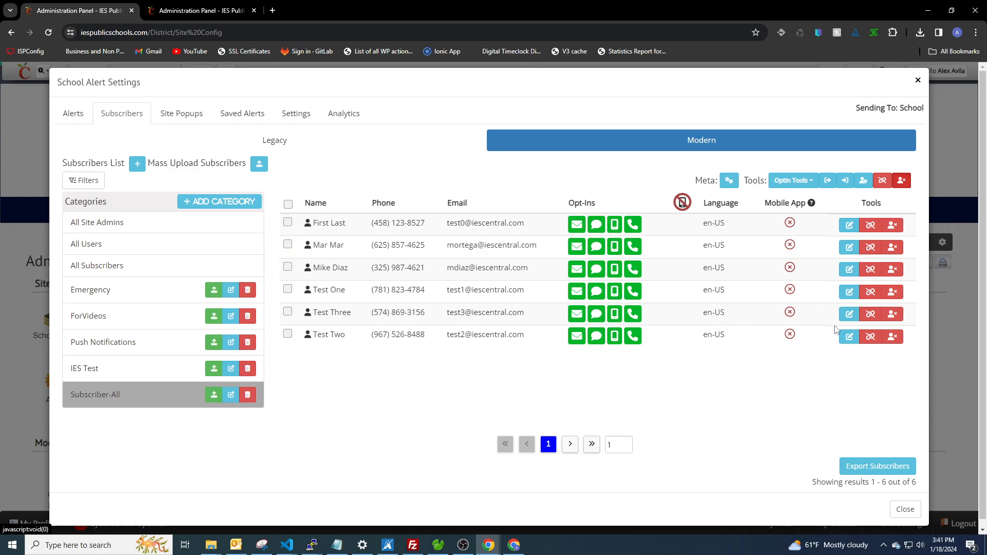
left_click(874, 339)
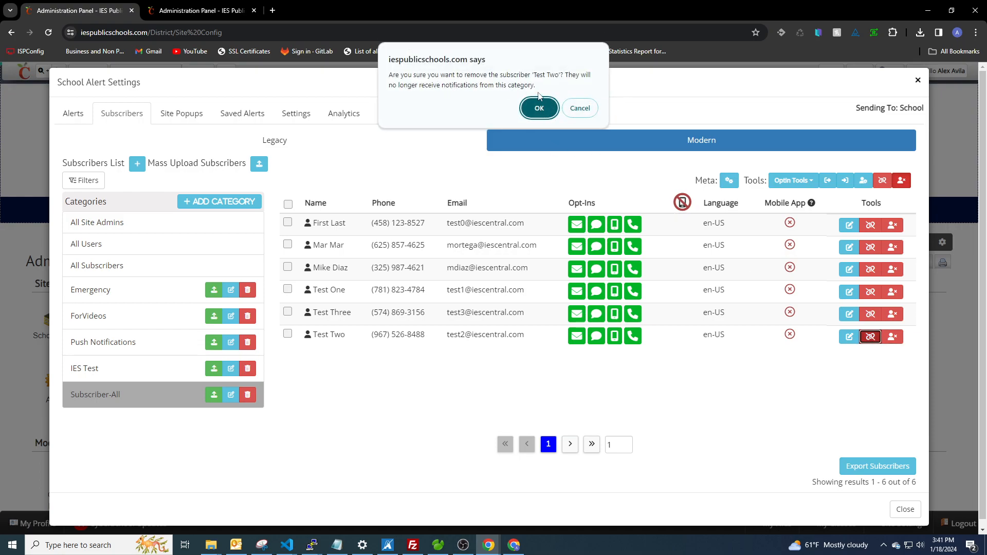
left_click(589, 109)
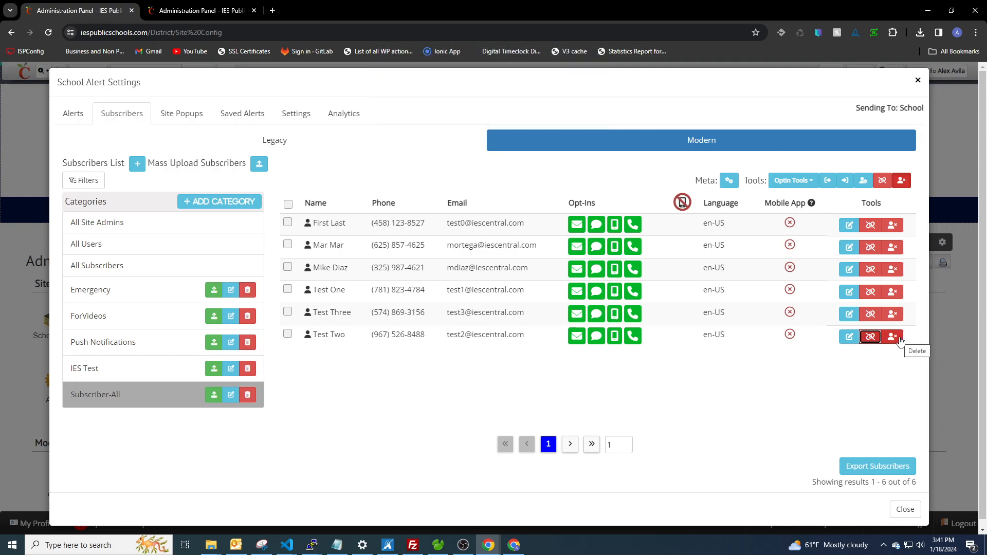
Select the second to fourth subscribers in the Subscriber-All category and clear the selection again
left_click(288, 291)
left_click(288, 268)
left_click(288, 245)
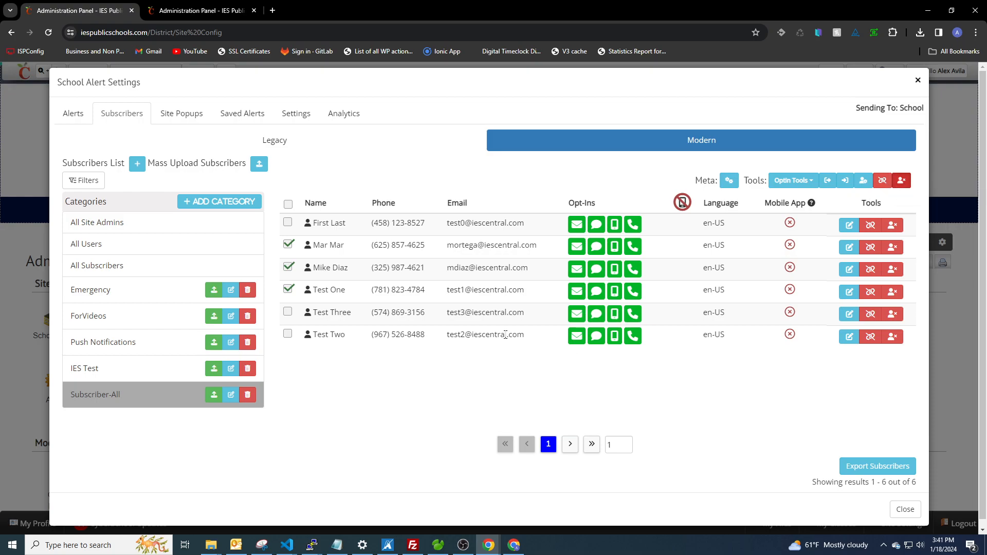
left_click(288, 290)
left_click(288, 267)
left_click(287, 244)
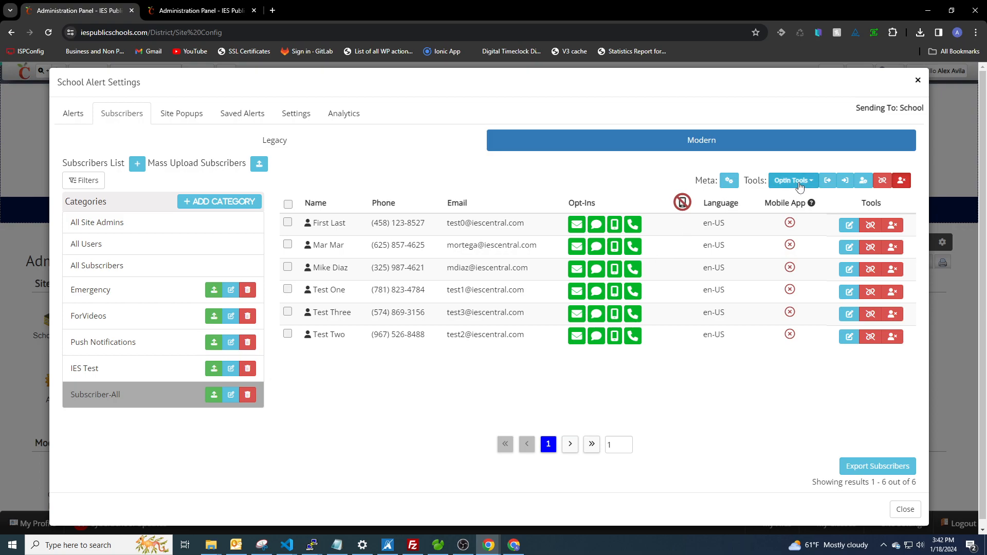
Examine the three criteria for assigning subscribers into Subscriber-All, including by category and by meta key/value pair, and close without assigning
left_click(845, 180)
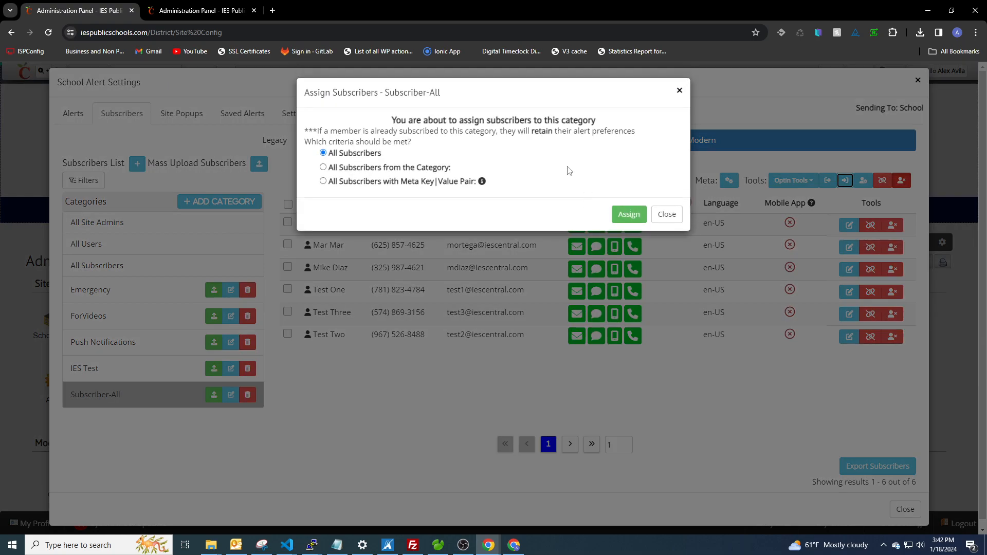
left_click_drag(390, 121, 621, 122)
left_click(543, 104)
left_click_drag(318, 131, 642, 133)
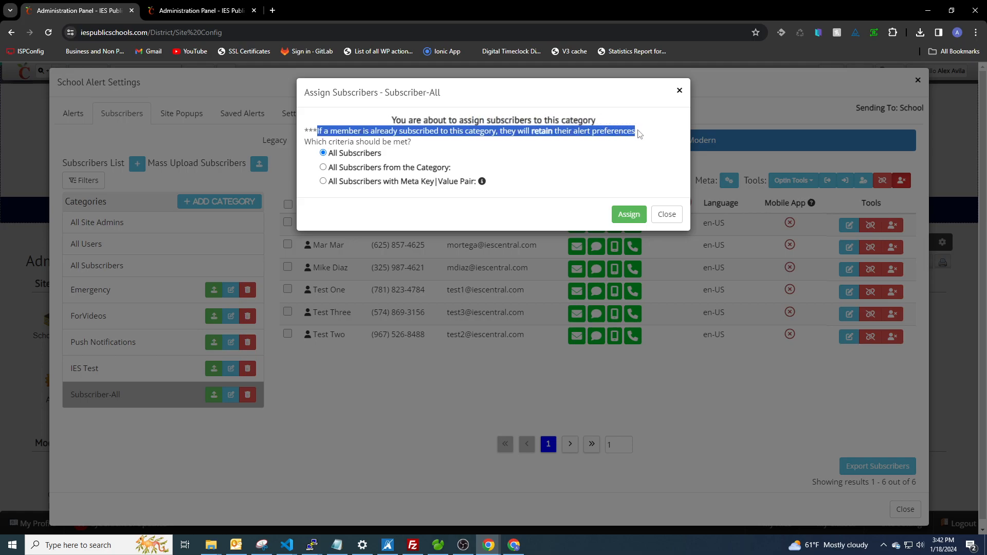
left_click(567, 133)
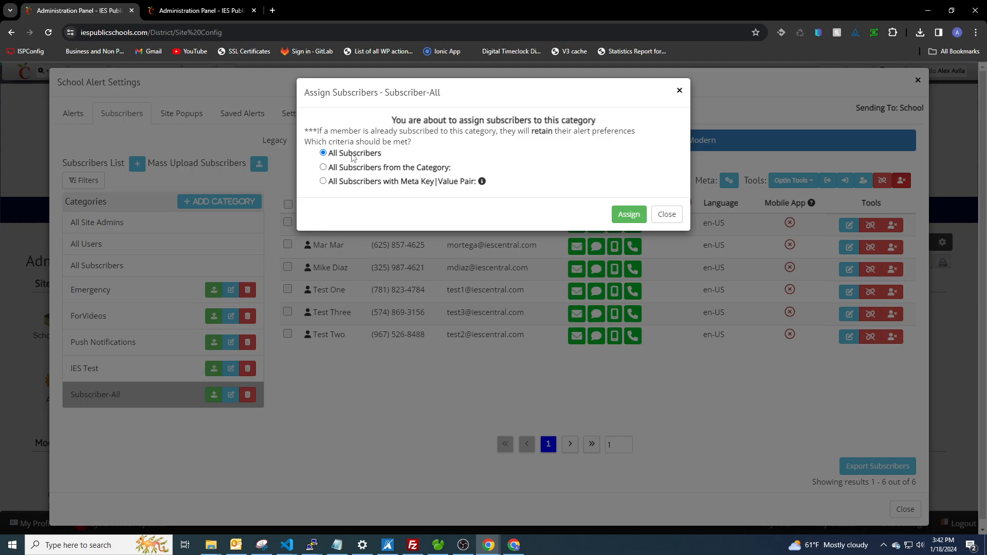
left_click(324, 167)
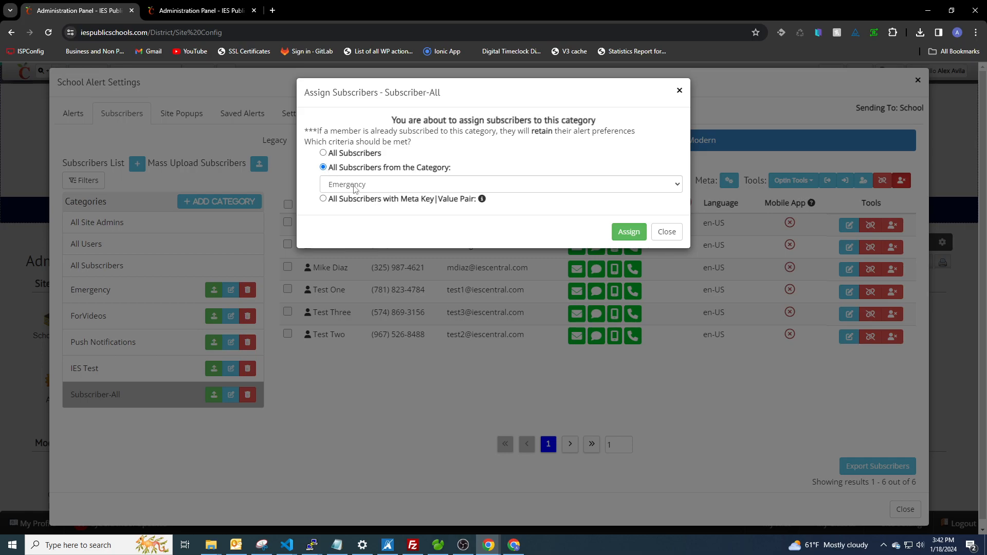
left_click(323, 200)
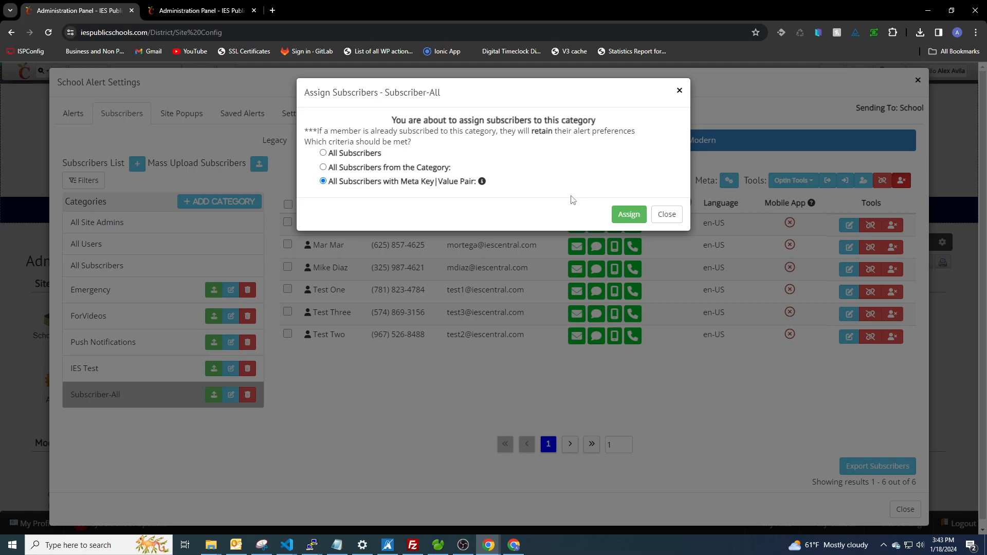
left_click(666, 215)
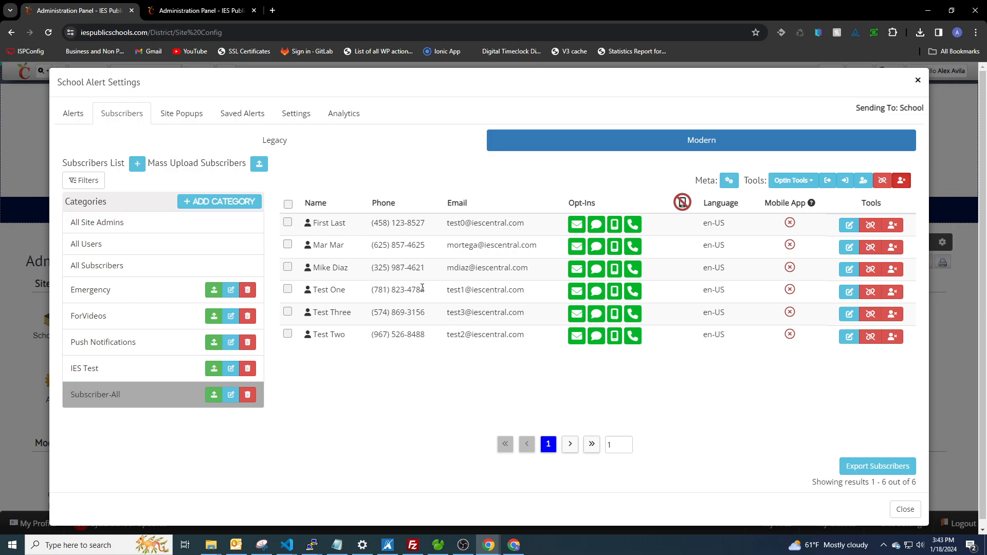
Check the options for assigning Subscriber-All subscribers to another category, close them, and view the Emergency category
left_click(827, 180)
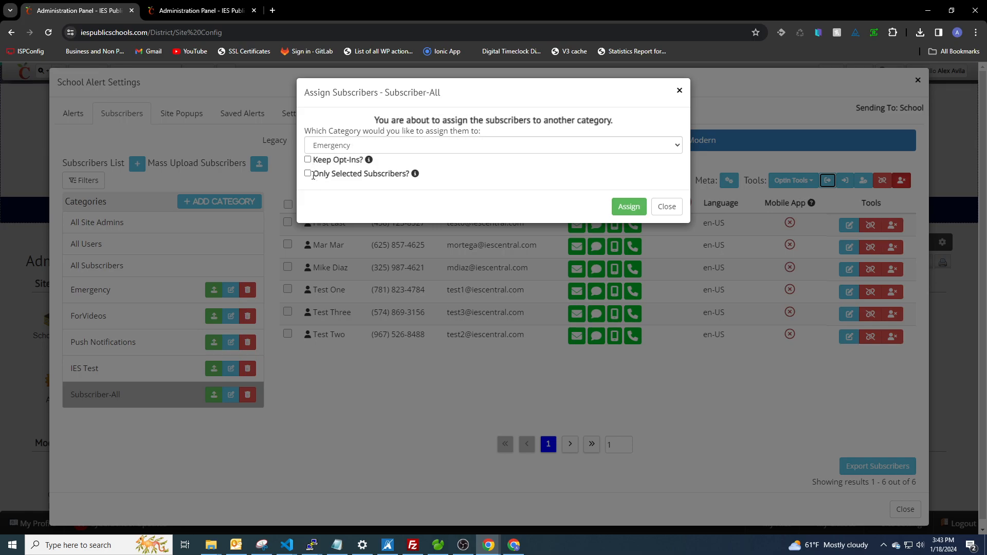
left_click(679, 91)
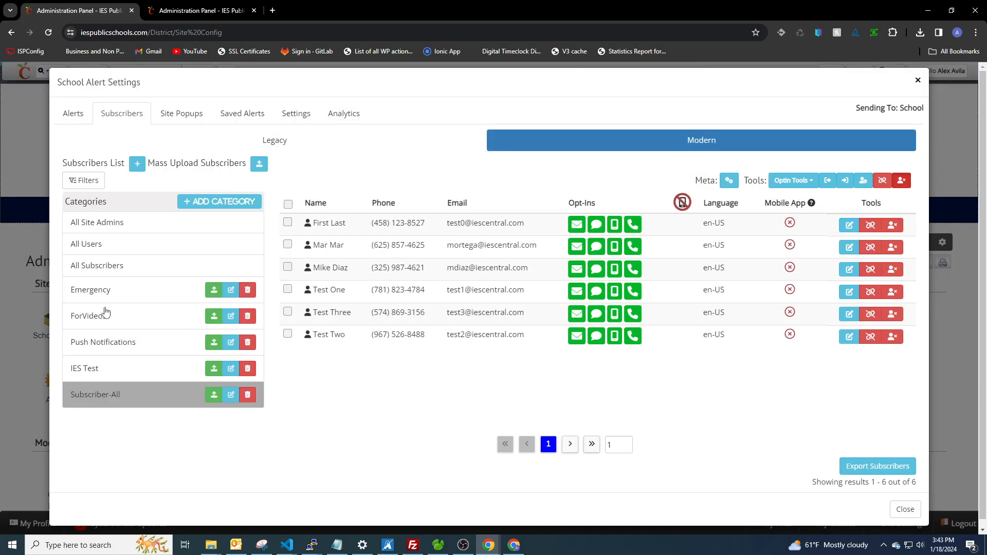
left_click(106, 292)
Assign only the second and third subscribers of Subscriber-All to the Emergency category, and view the Emergency category
left_click(110, 394)
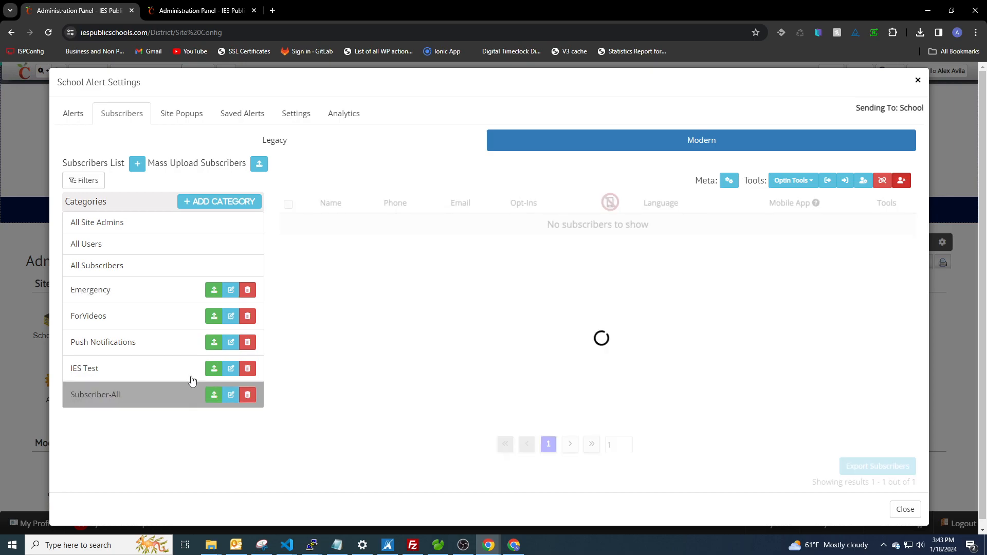
left_click(289, 268)
left_click(287, 244)
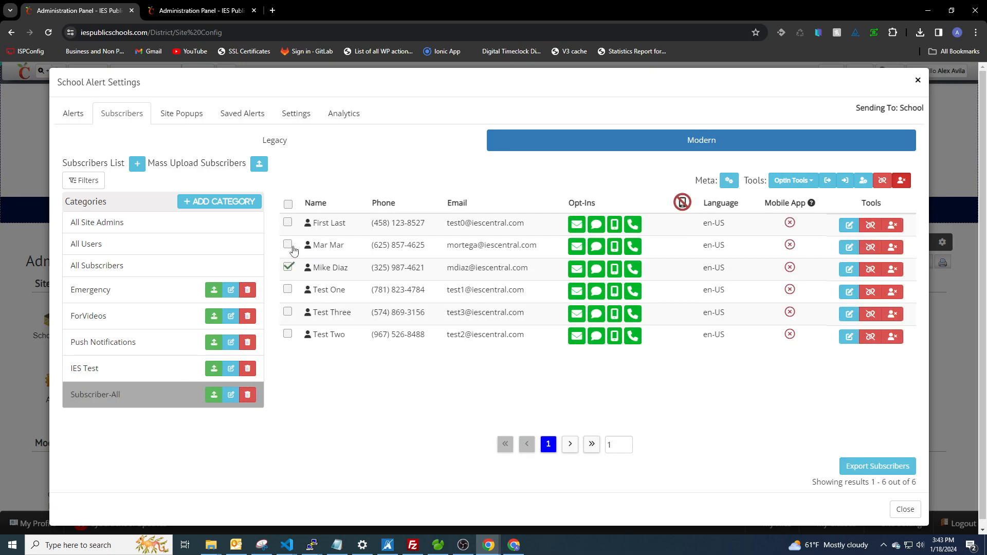
left_click(828, 182)
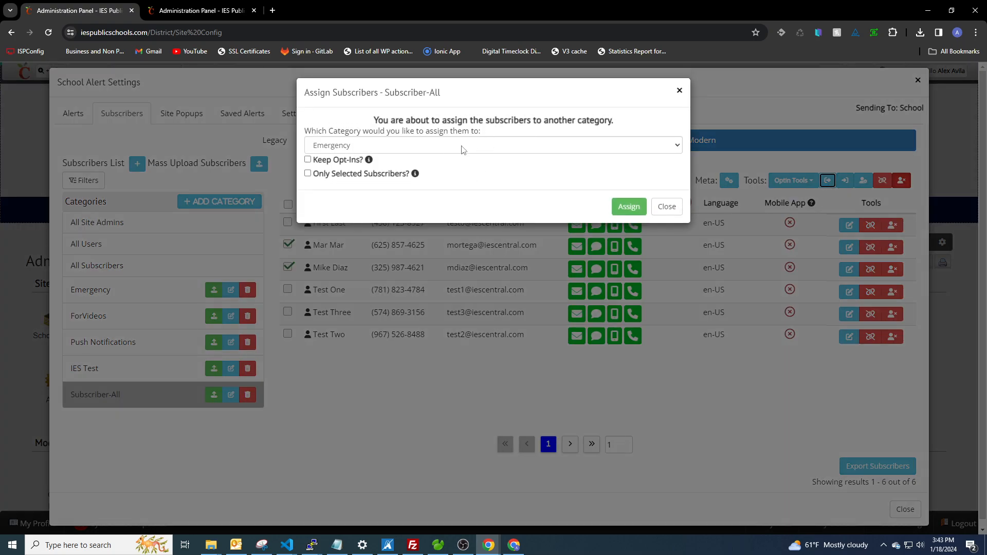
left_click(308, 175)
left_click(629, 207)
left_click(675, 212)
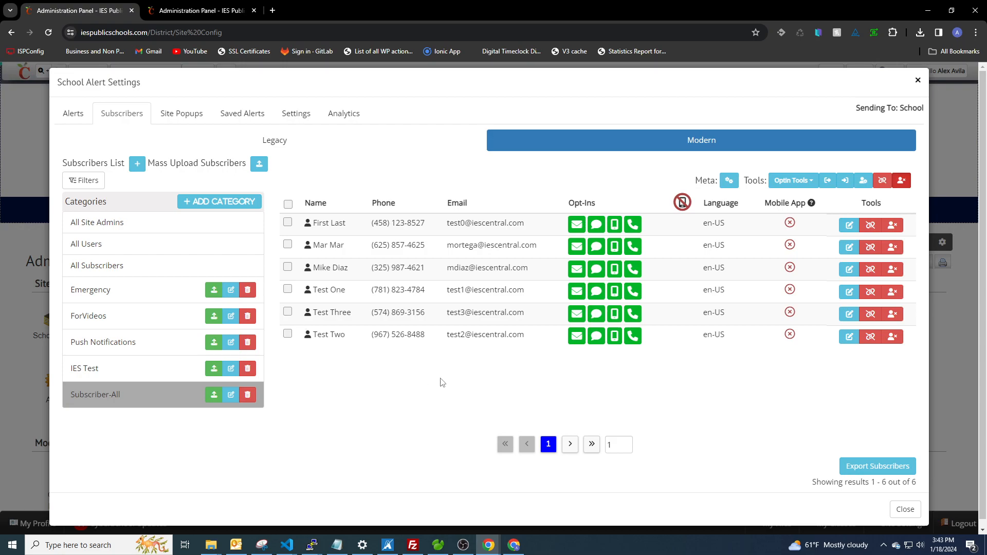
left_click(128, 293)
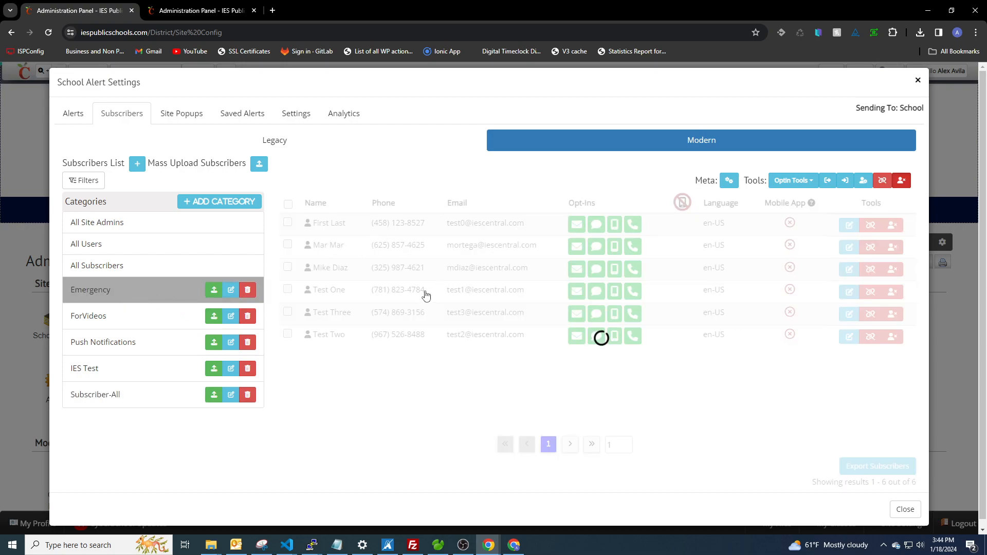
Check the By Category assignment options in Subscriber-All's category settings without saving, and view the category's bulk opt-in options
left_click(145, 400)
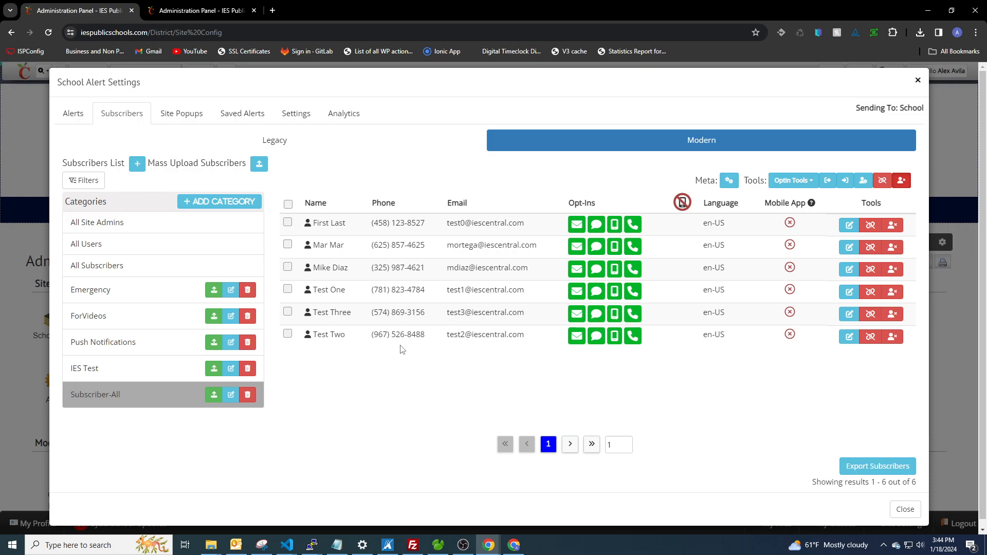
left_click(231, 394)
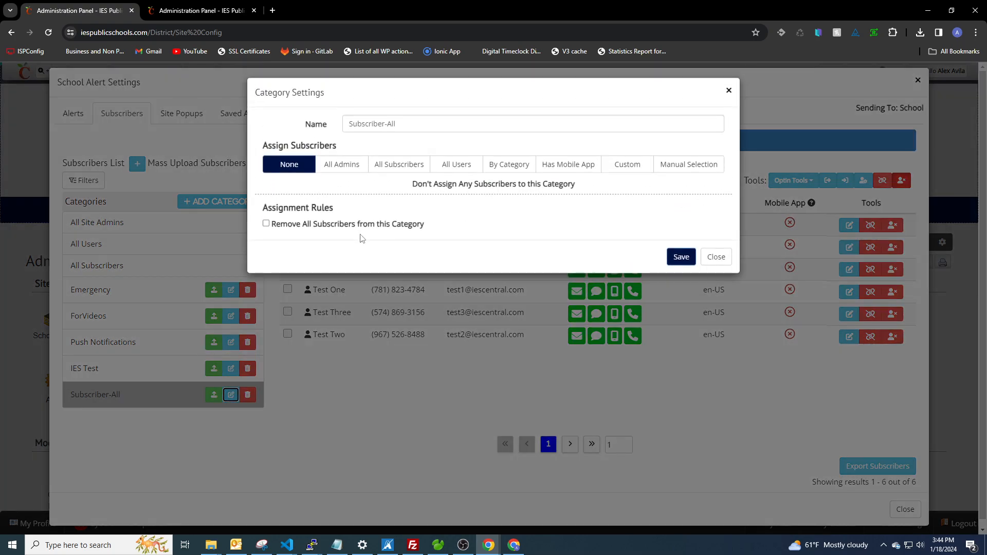
left_click(499, 171)
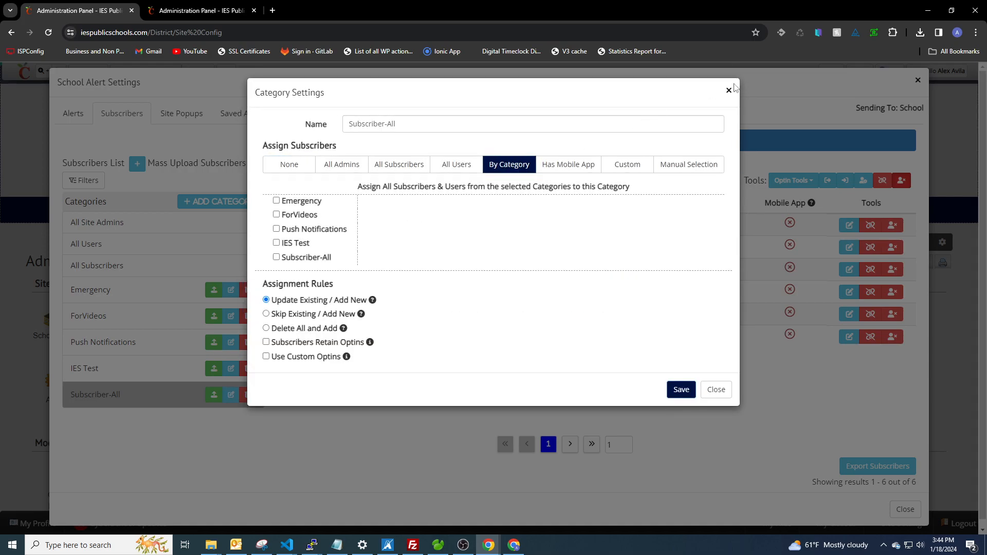
left_click(729, 91)
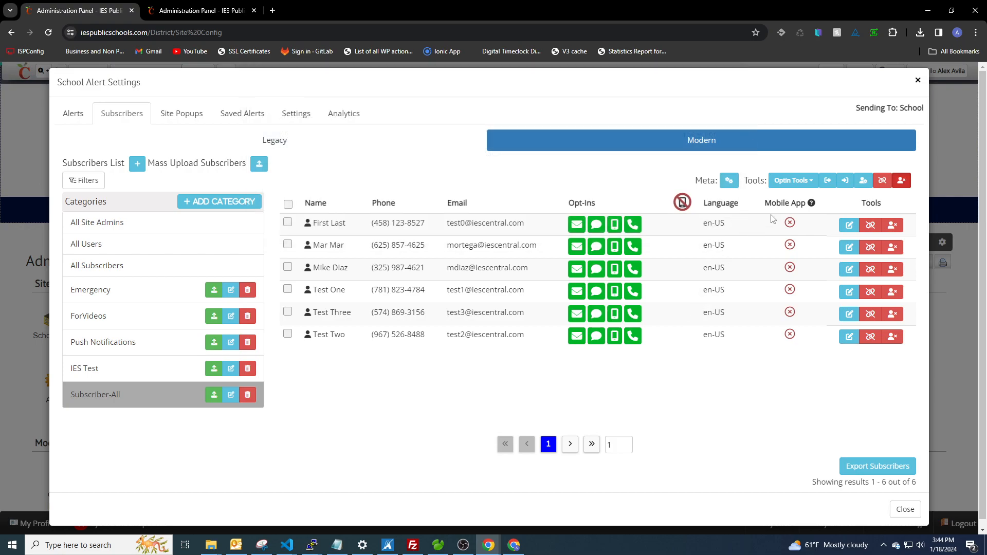
left_click(811, 180)
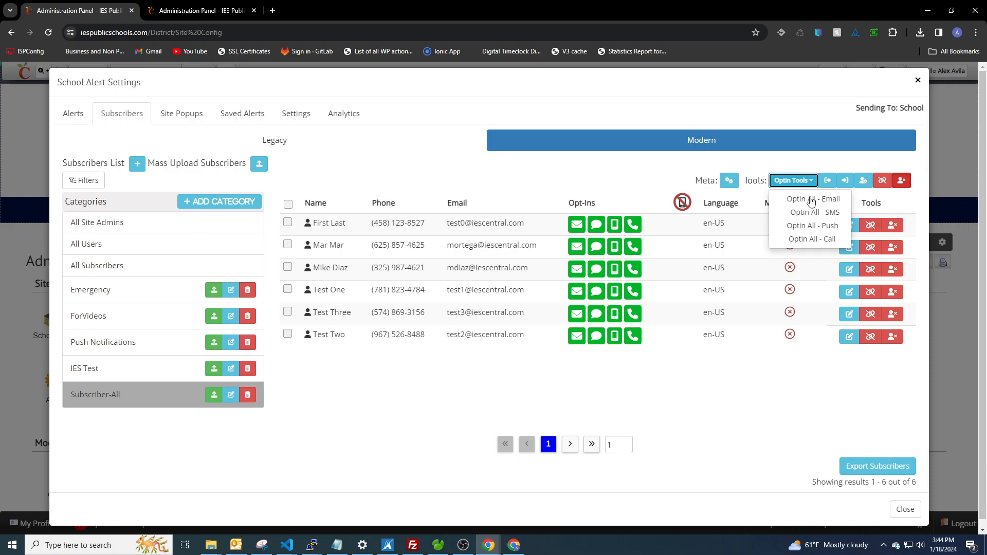
left_click(812, 180)
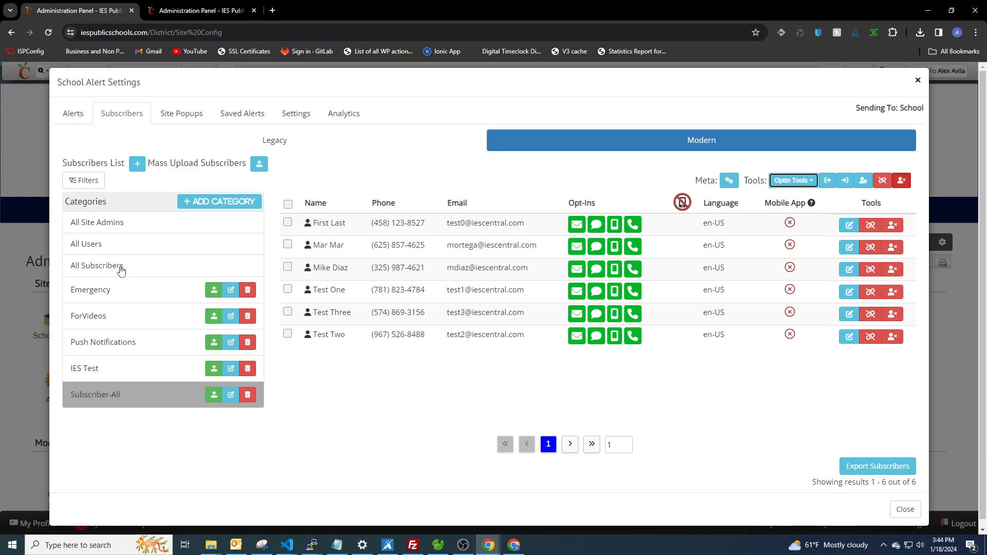
View the All Subscribers, All Users and All Site Admins categories, and look through the first page of All Users
left_click(137, 270)
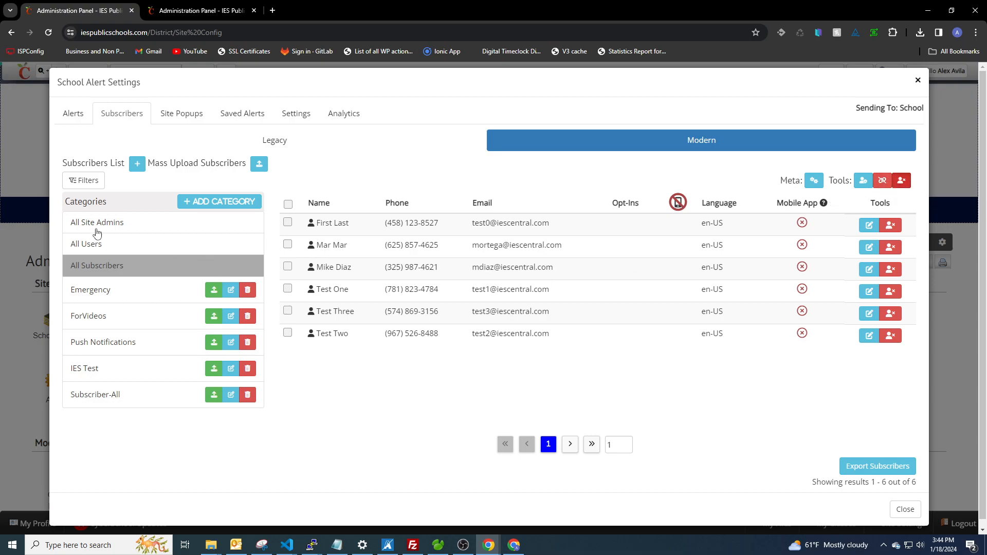
left_click(102, 249)
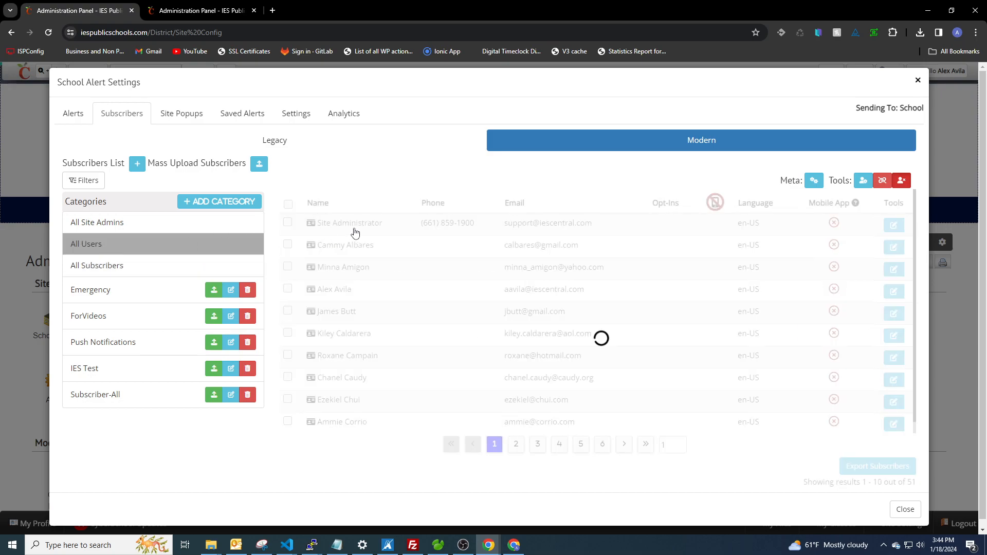
left_click(138, 224)
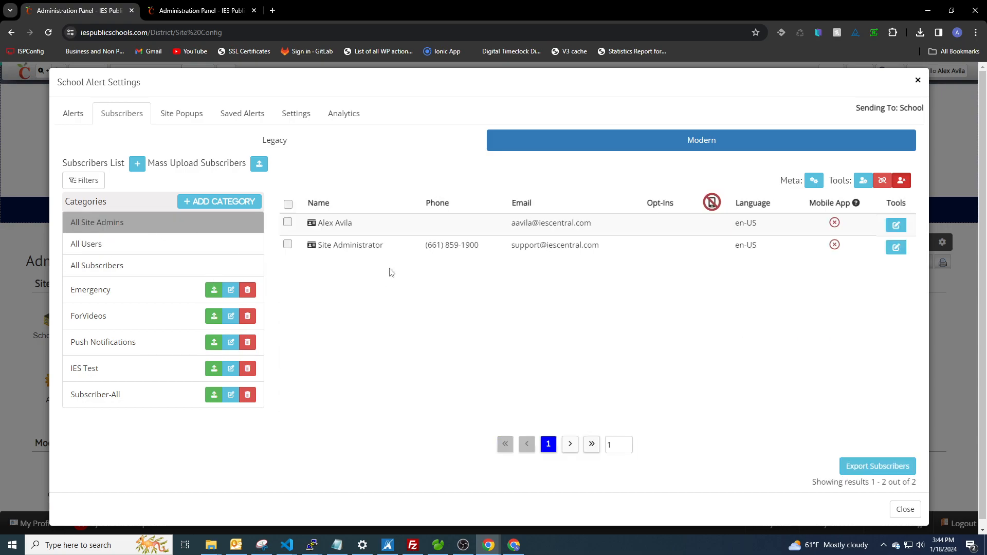
left_click(95, 246)
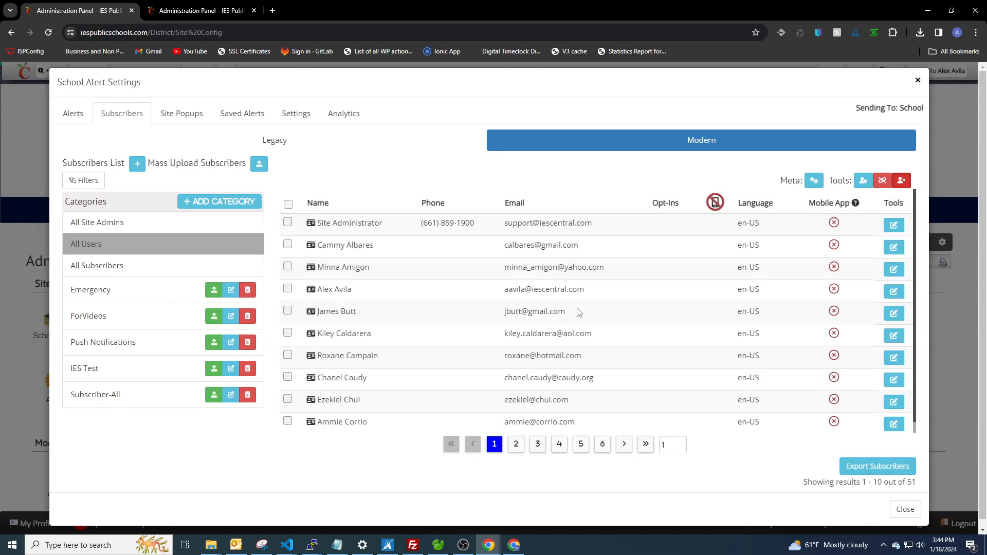
scroll(580, 317, "down", 1)
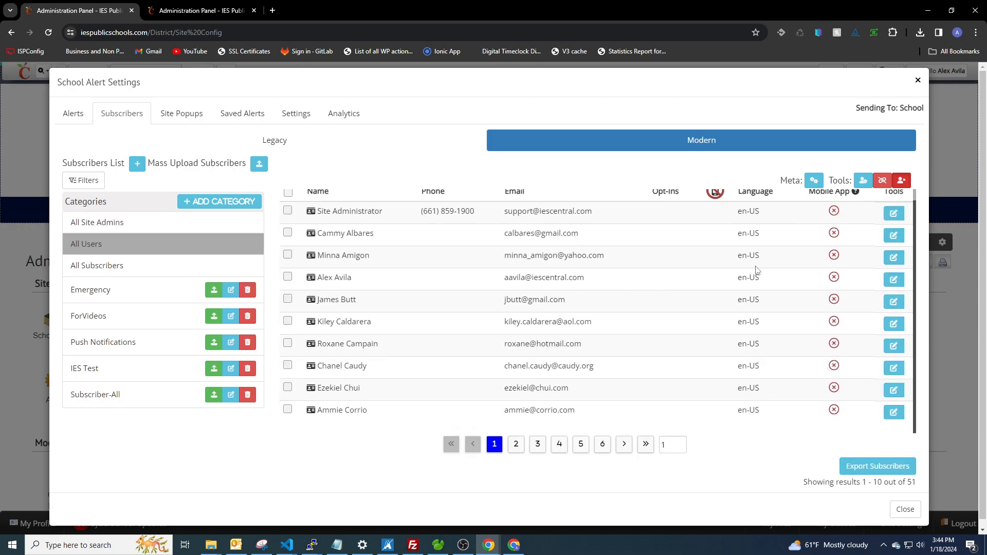